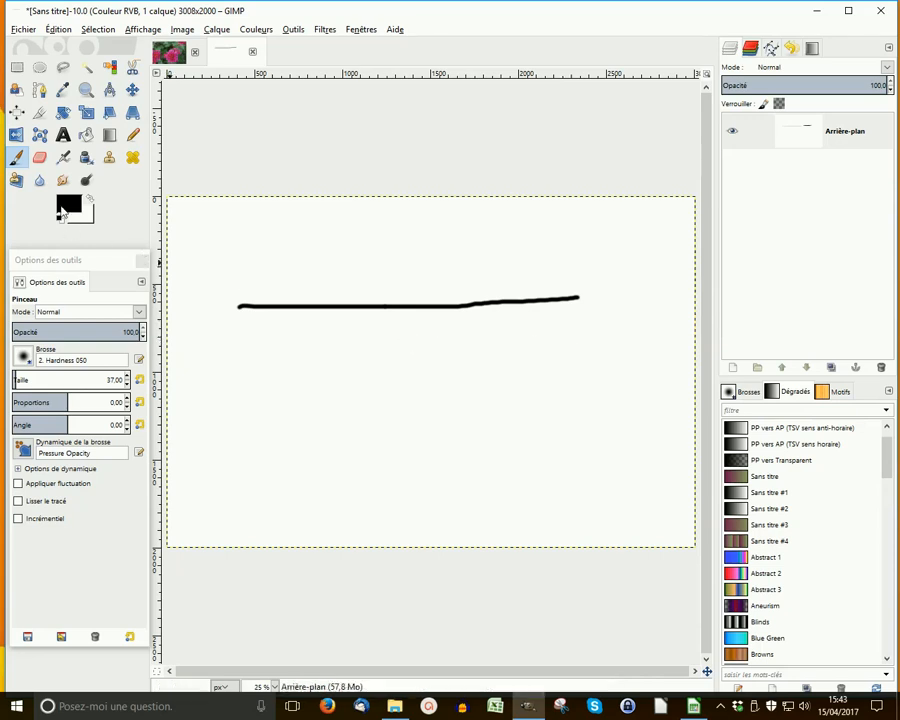
Step: Erase the far right end of the black line using the Eraser at size 120
{"action": "left_click", "coordinate": [41, 159]}
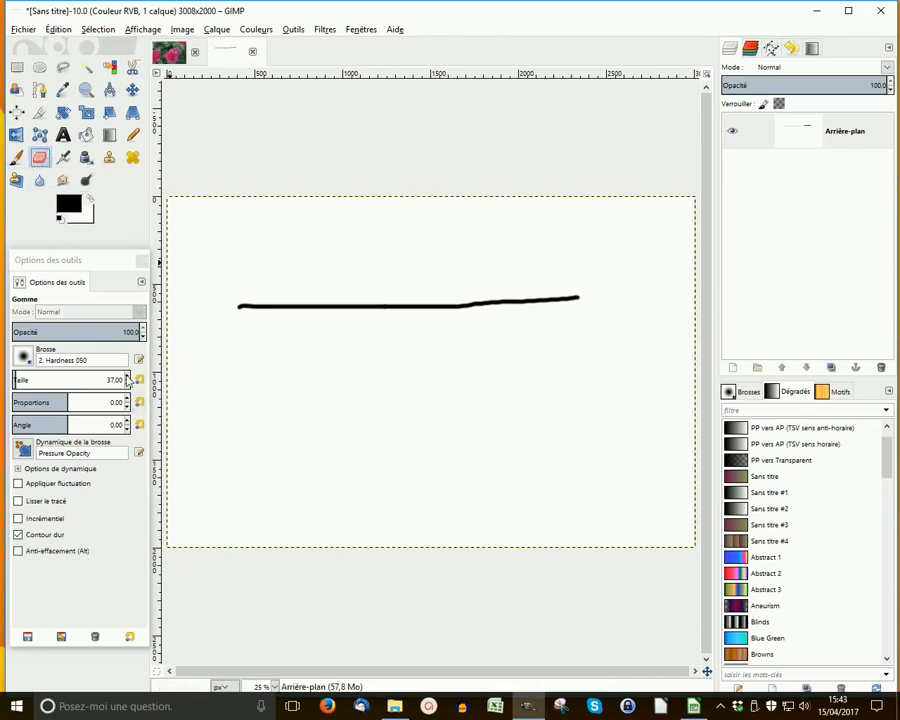
{"action": "left_click", "coordinate": [127, 377]}
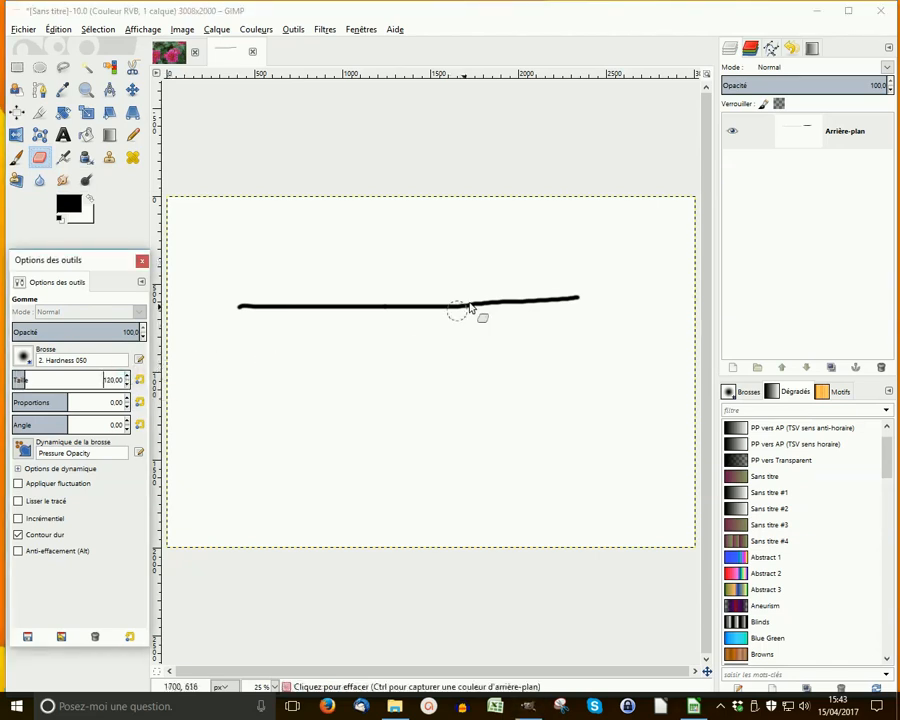
{"action": "left_click", "coordinate": [594, 285]}
{"action": "left_click_drag", "start_coordinate": [595, 286], "coordinate": [562, 303]}
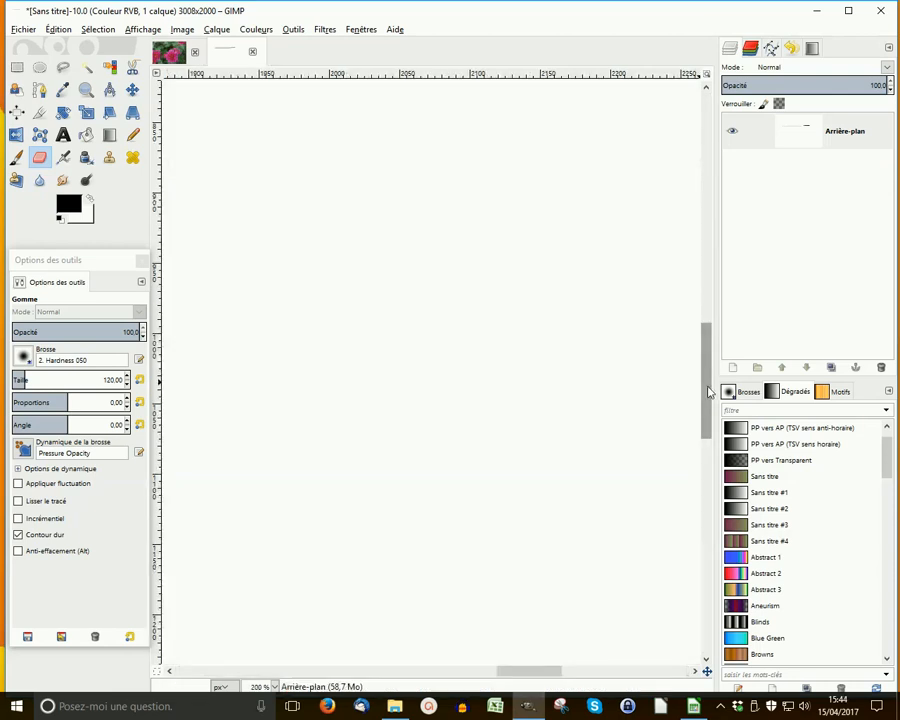
Step: With the Eraser's hard edge on, reduce its size to 20 and erase the lower corner of the line's cut end
{"action": "left_click_drag", "start_coordinate": [707, 386], "coordinate": [702, 253]}
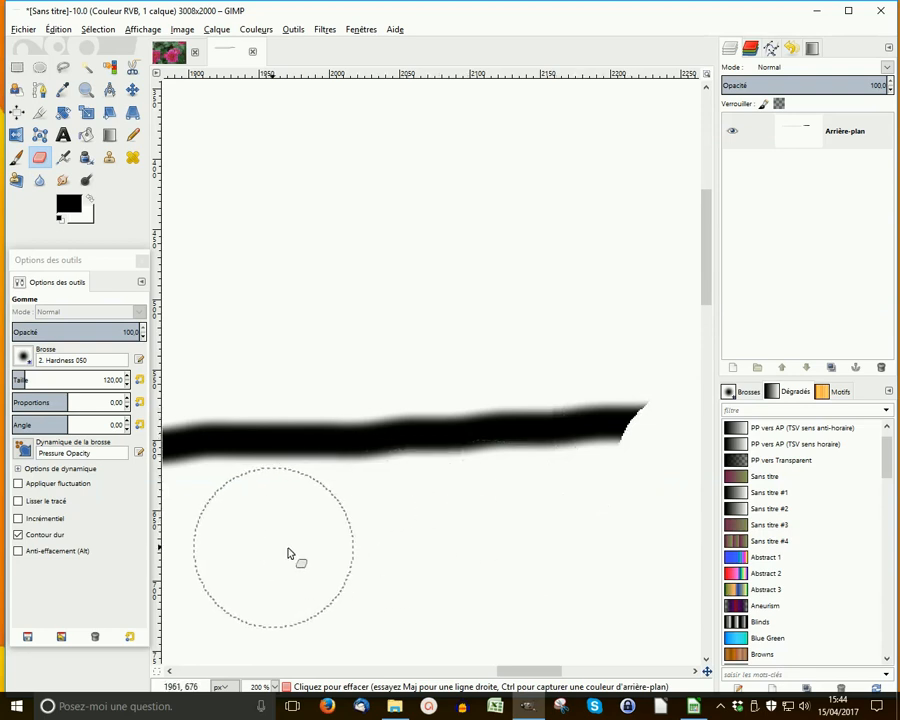
{"action": "left_click", "coordinate": [18, 537]}
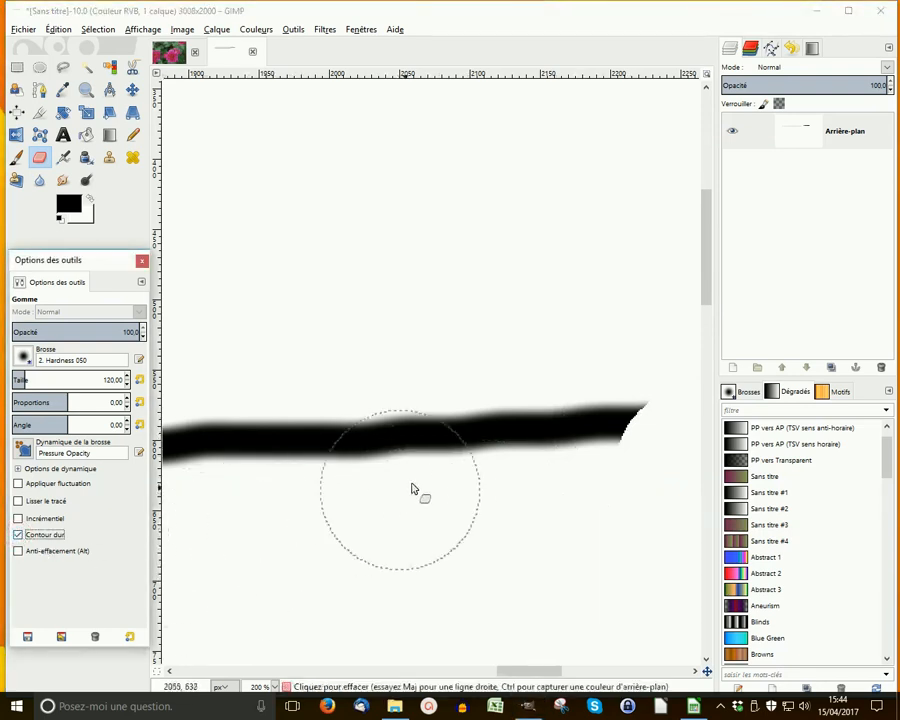
{"action": "scroll", "coordinate": [616, 503], "scroll_direction": "up", "scroll_amount": 1}
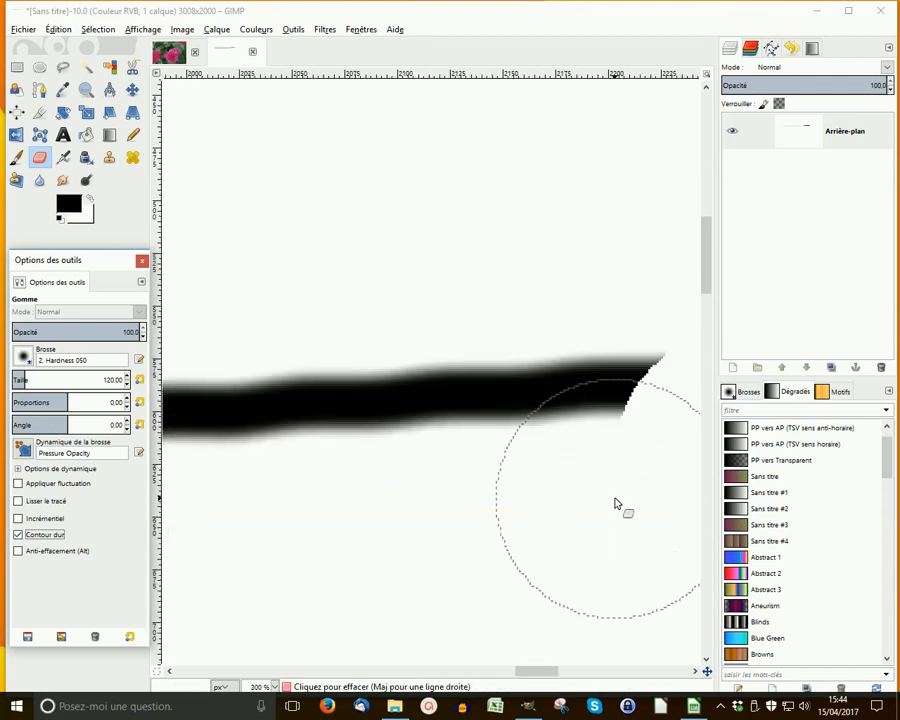
{"action": "scroll", "coordinate": [614, 502], "scroll_direction": "up", "scroll_amount": 1}
{"action": "scroll", "coordinate": [612, 500], "scroll_direction": "up", "scroll_amount": 1}
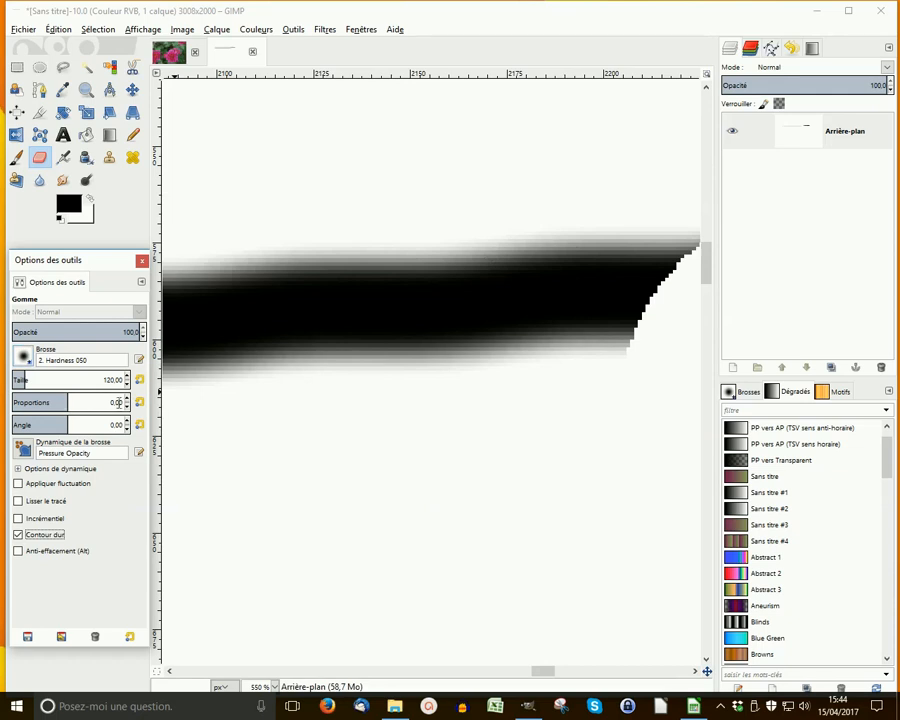
{"action": "left_click", "coordinate": [128, 385]}
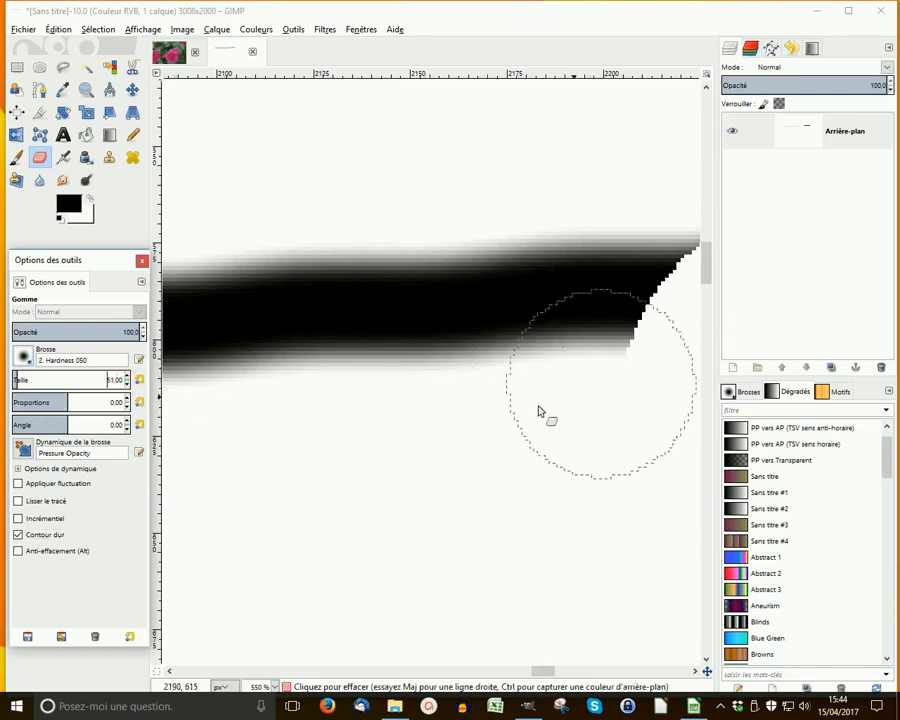
{"action": "left_click", "coordinate": [128, 385]}
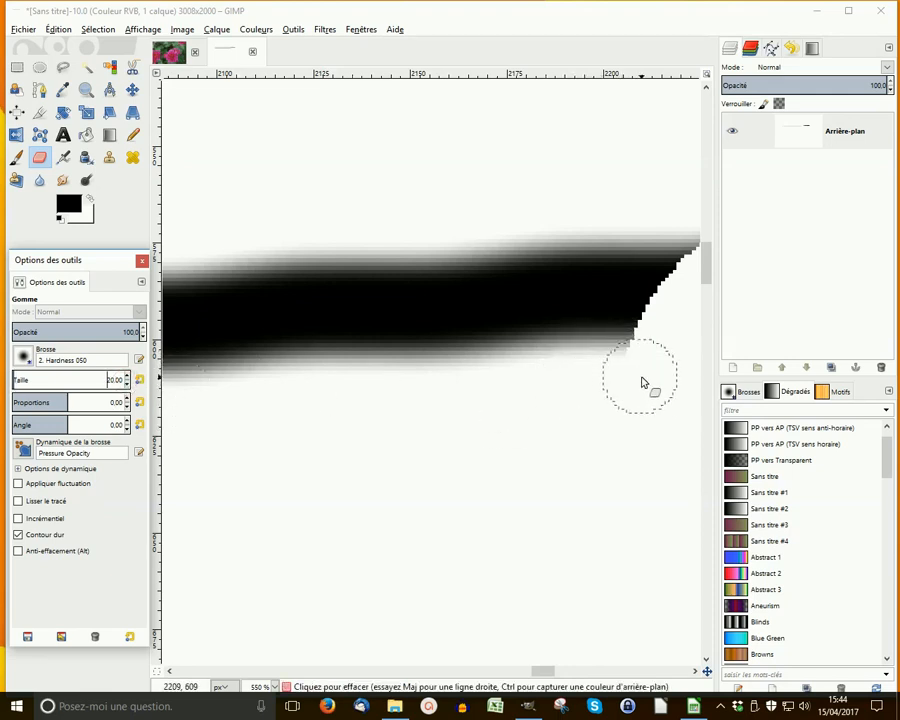
{"action": "left_click_drag", "start_coordinate": [643, 376], "coordinate": [646, 362]}
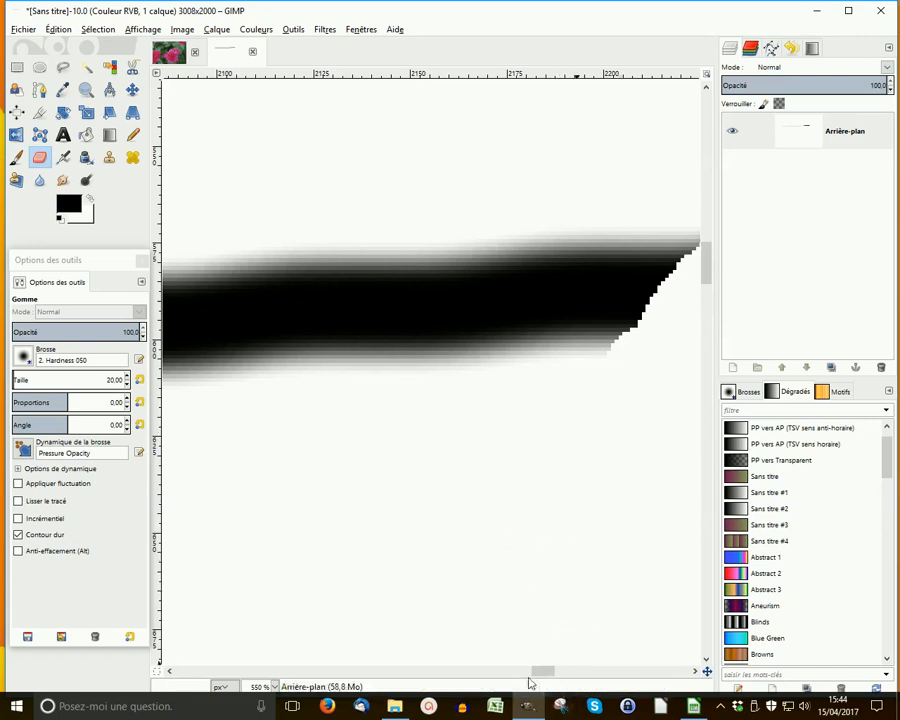
Step: Set the Eraser size to 1 and erase individual pixels along the stair-stepped edge of the line's cut end
{"action": "mouse_move", "coordinate": [537, 678]}
{"action": "left_mouse_down"}
{"action": "mouse_move", "coordinate": [603, 684]}
{"action": "mouse_move", "coordinate": [540, 697]}
{"action": "left_mouse_up"}
{"action": "scroll", "coordinate": [542, 596], "scroll_direction": "up", "scroll_amount": 4}
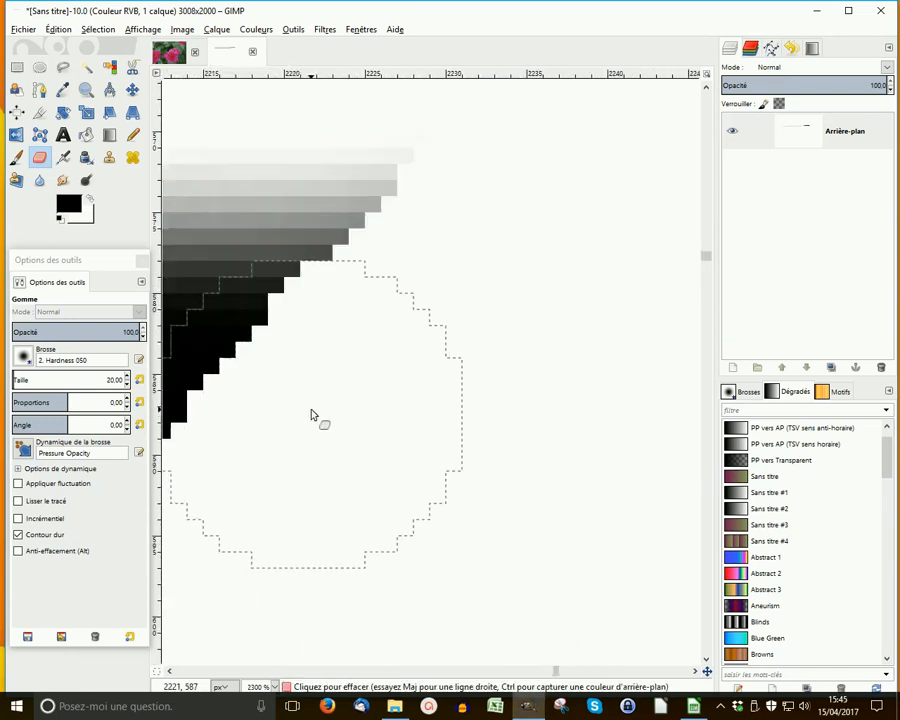
{"action": "left_click", "coordinate": [127, 385]}
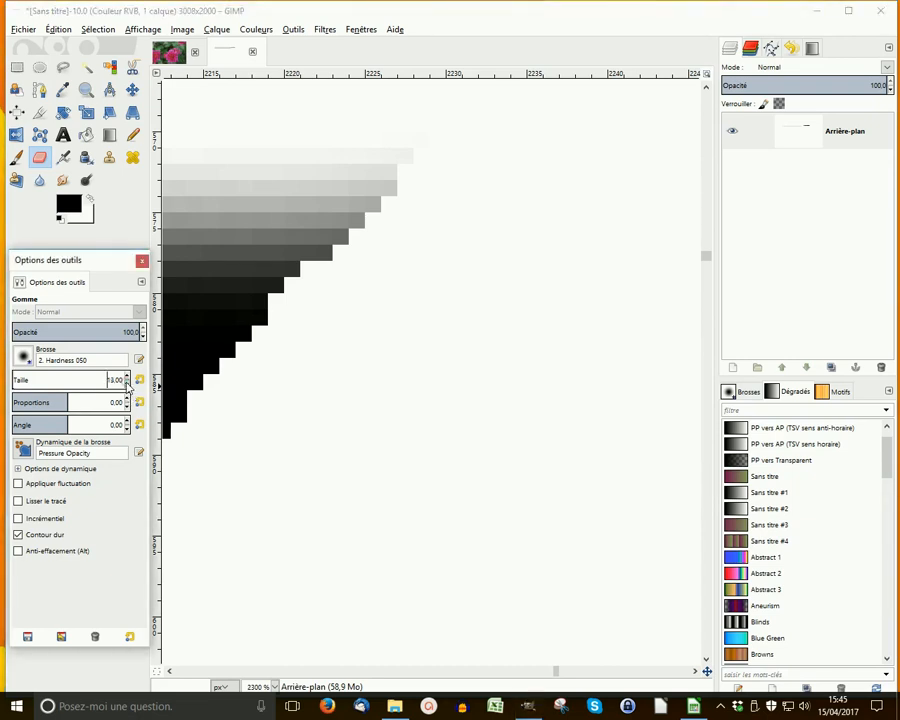
{"action": "left_click", "coordinate": [211, 367]}
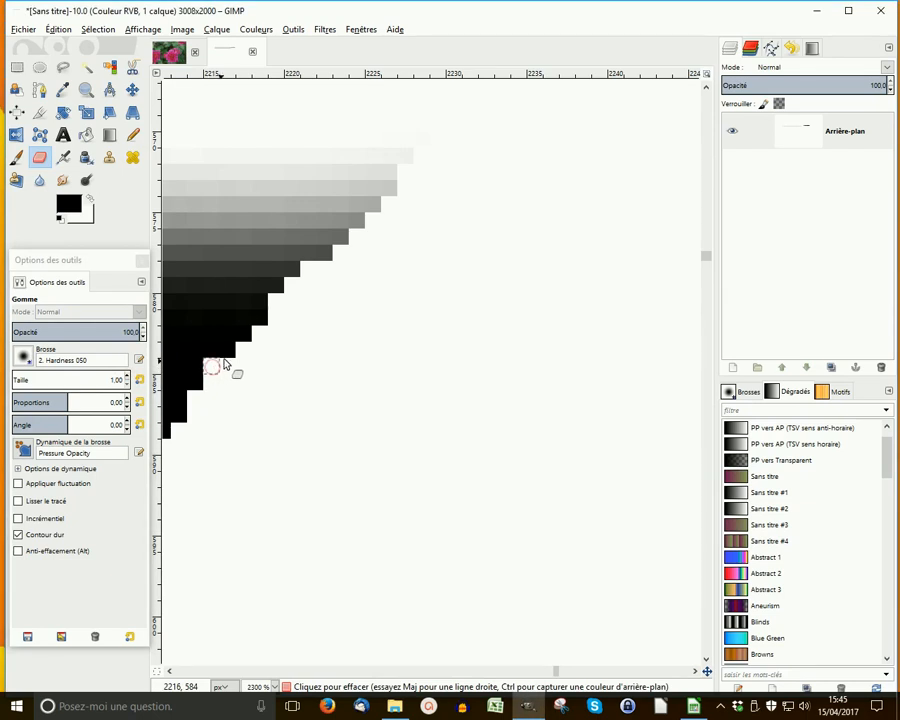
{"action": "left_click", "coordinate": [228, 352]}
{"action": "left_click", "coordinate": [243, 334]}
{"action": "left_click", "coordinate": [260, 318]}
{"action": "left_click", "coordinate": [179, 413]}
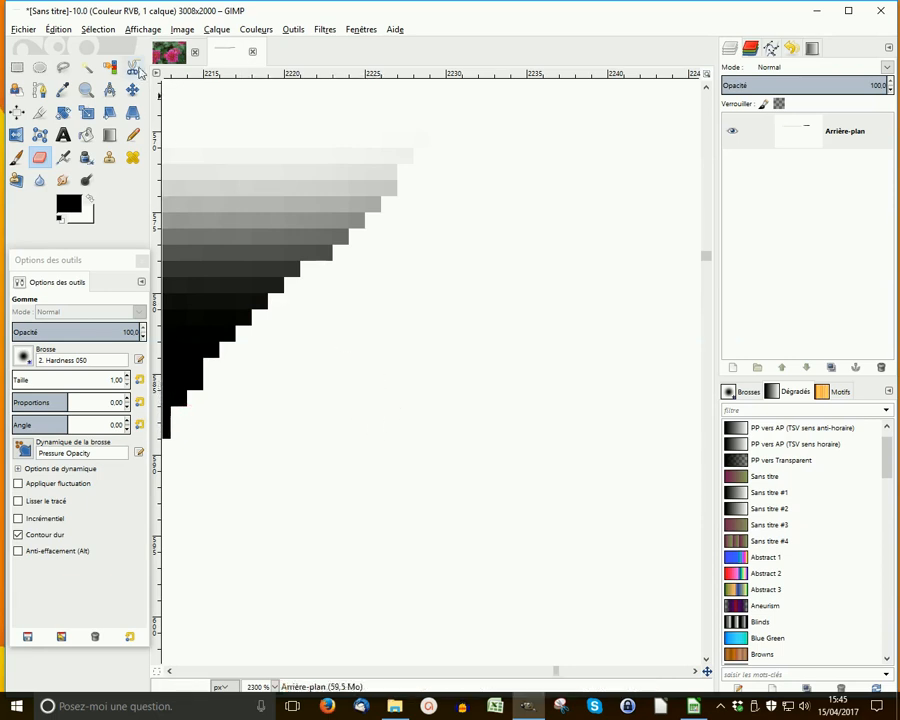
Step: Switch to the DSC_0153 flower photo and erase a single pixel on the border between a pink petal and the green background
{"action": "left_click", "coordinate": [172, 60]}
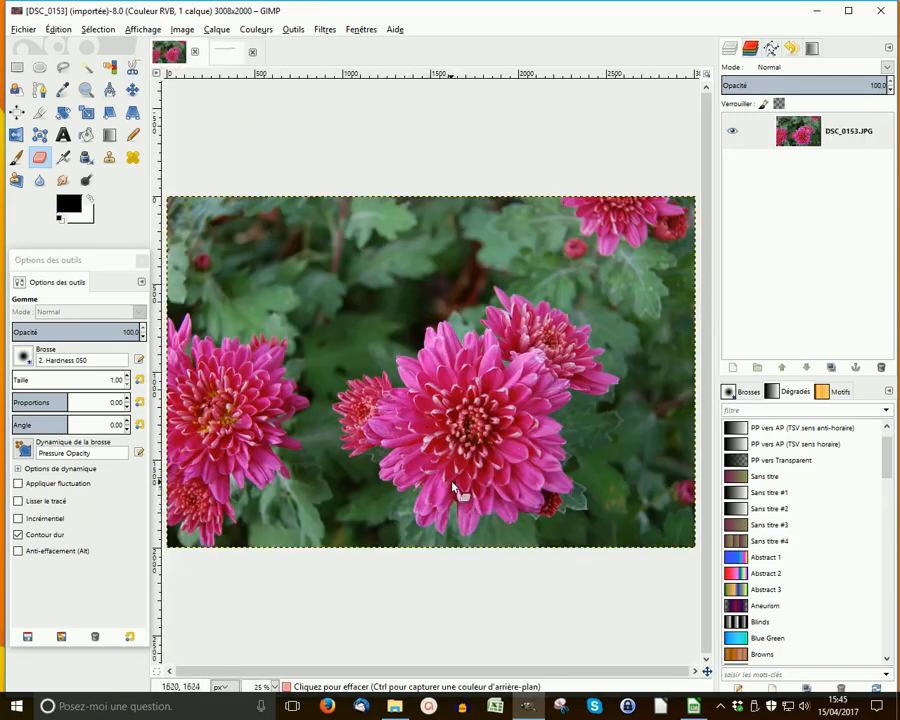
{"action": "left_click", "coordinate": [274, 688]}
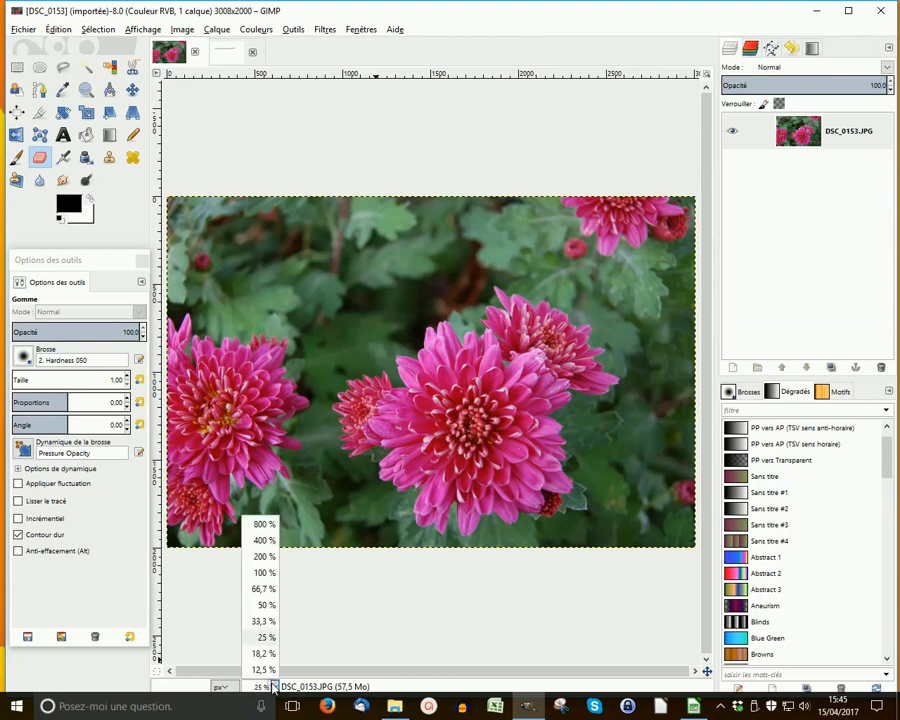
{"action": "left_click", "coordinate": [261, 522]}
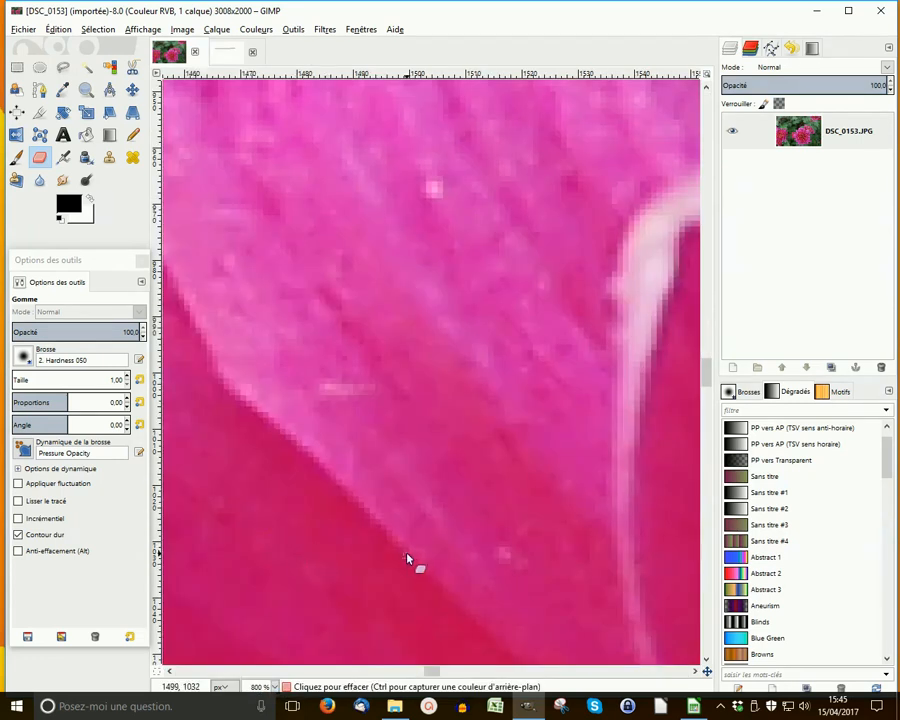
{"action": "scroll", "coordinate": [410, 555], "scroll_direction": "up", "scroll_amount": 1}
{"action": "scroll", "coordinate": [418, 540], "scroll_direction": "up", "scroll_amount": 3}
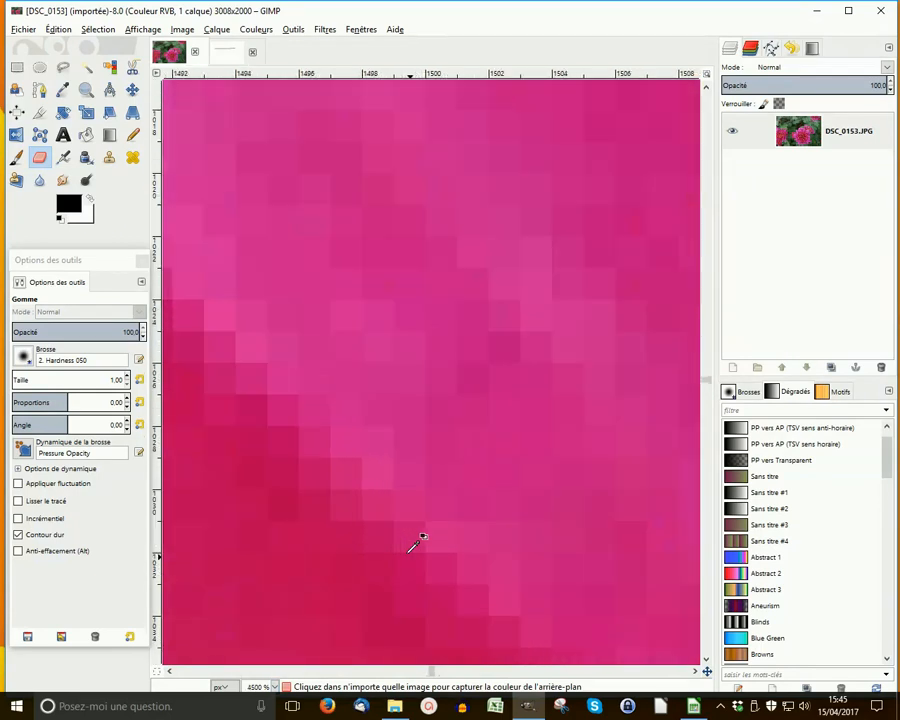
{"action": "left_click_drag", "start_coordinate": [432, 671], "coordinate": [377, 684]}
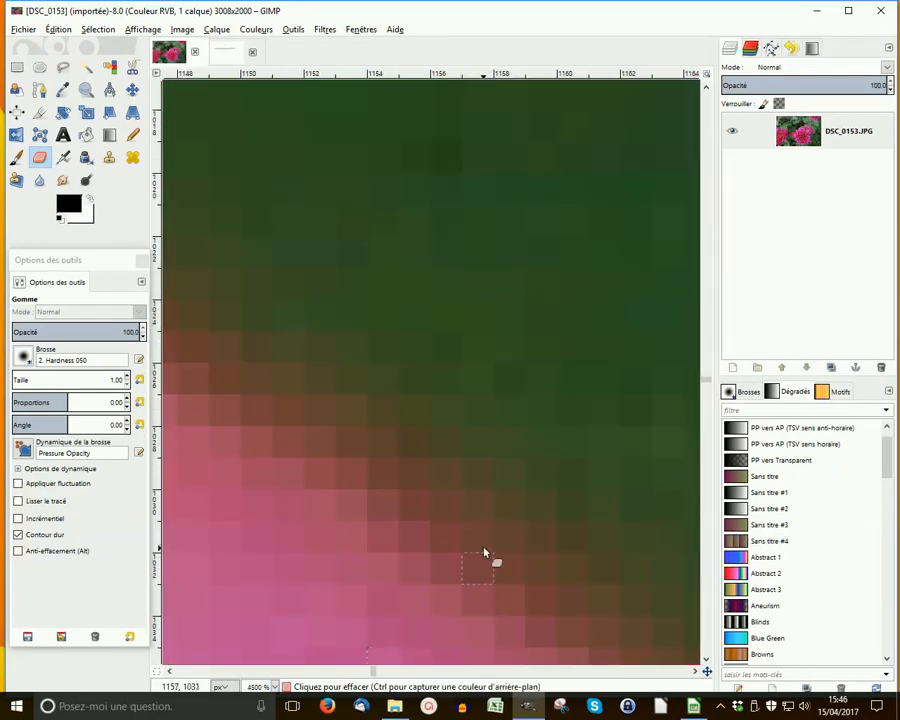
{"action": "left_click", "coordinate": [457, 484]}
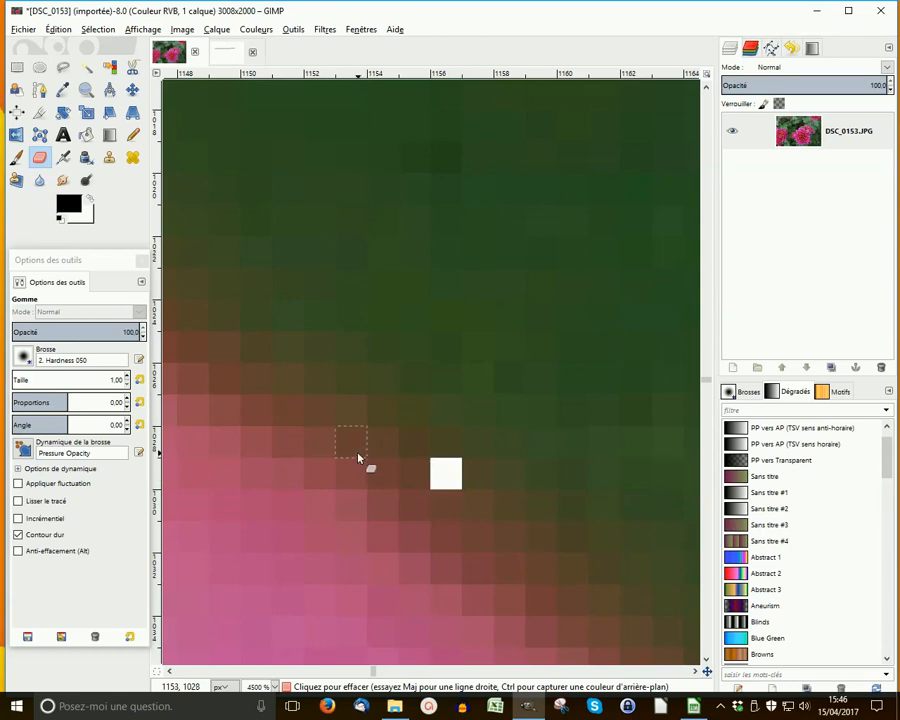
Step: Set the foreground colour to red d00f22 and paint over the erased white pixel with the Paintbrush
{"action": "left_click", "coordinate": [16, 158]}
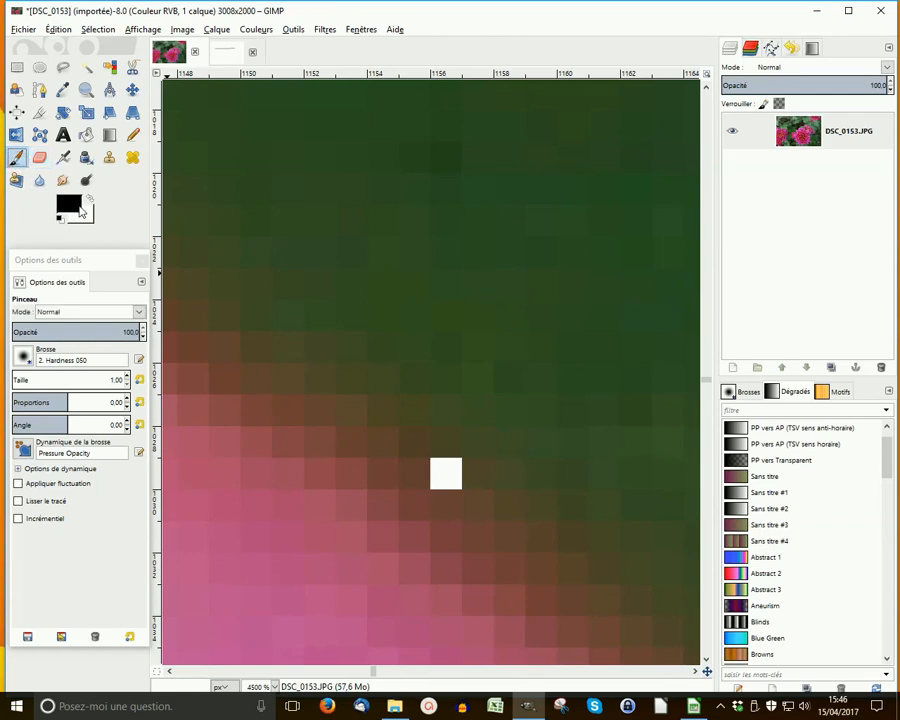
{"action": "left_click", "coordinate": [76, 206]}
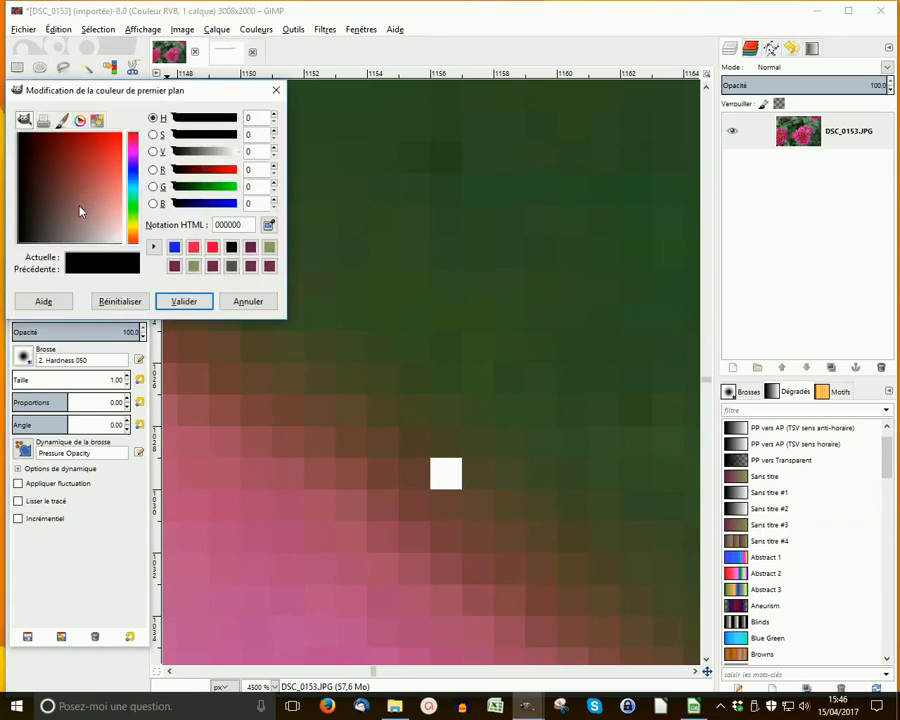
{"action": "left_click", "coordinate": [132, 136]}
{"action": "left_click", "coordinate": [104, 147]}
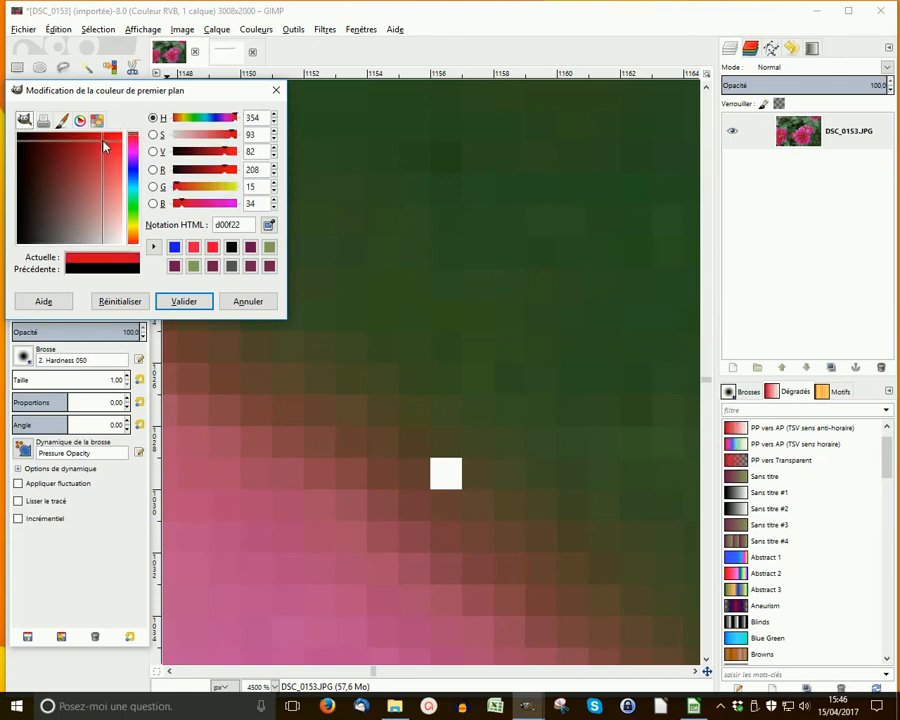
{"action": "left_click", "coordinate": [184, 301]}
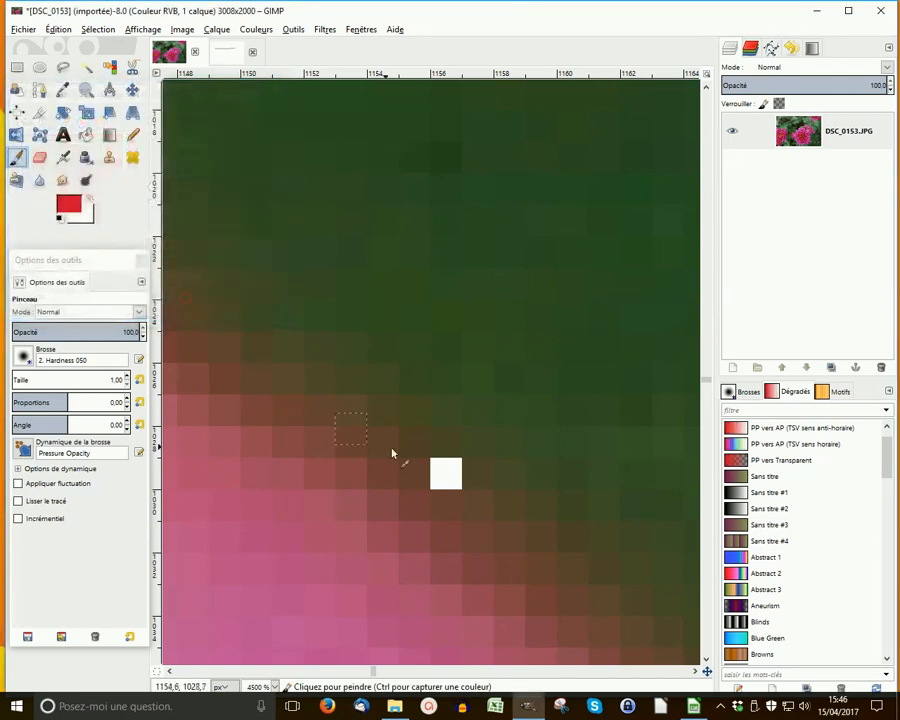
{"action": "left_click", "coordinate": [448, 478]}
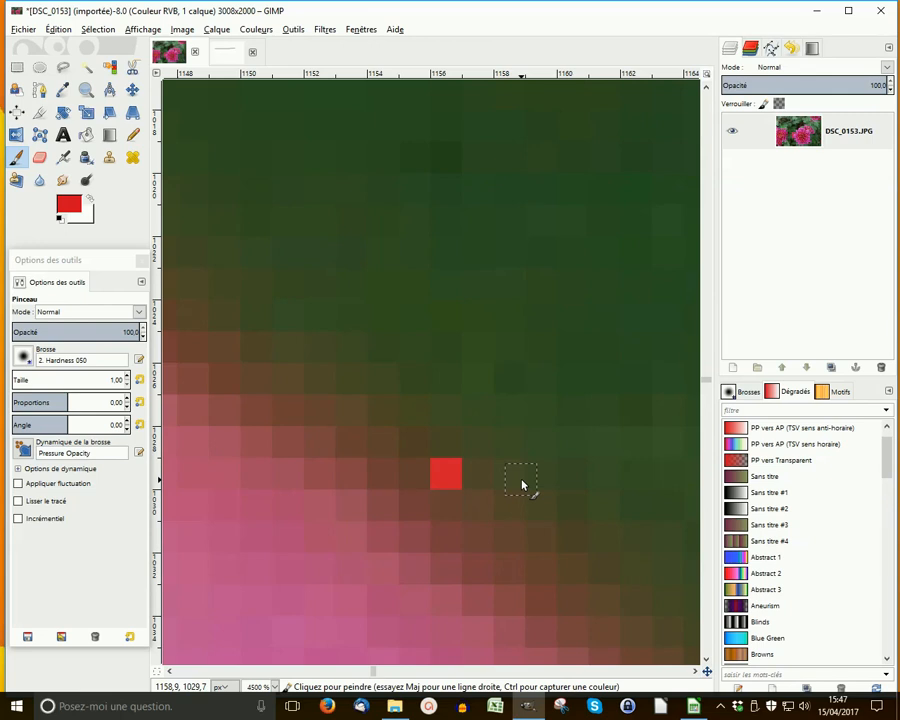
Step: Switch back to the Eraser and zoom the flower photo out to 66.7 % around the red pixel
{"action": "key", "text": "shift+e"}
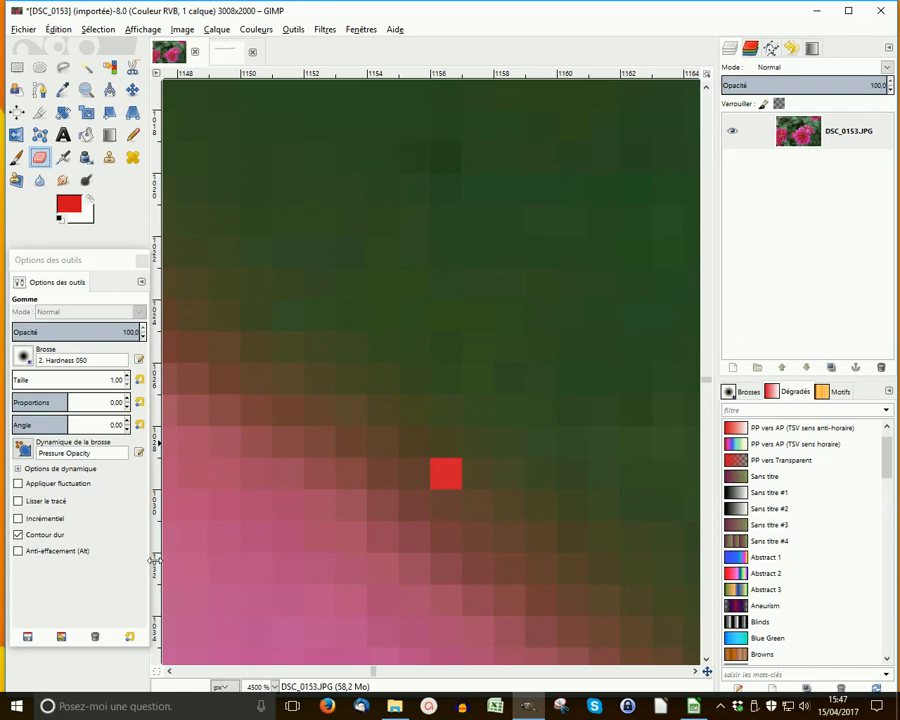
{"action": "scroll", "coordinate": [432, 481], "scroll_direction": "down", "scroll_amount": 9}
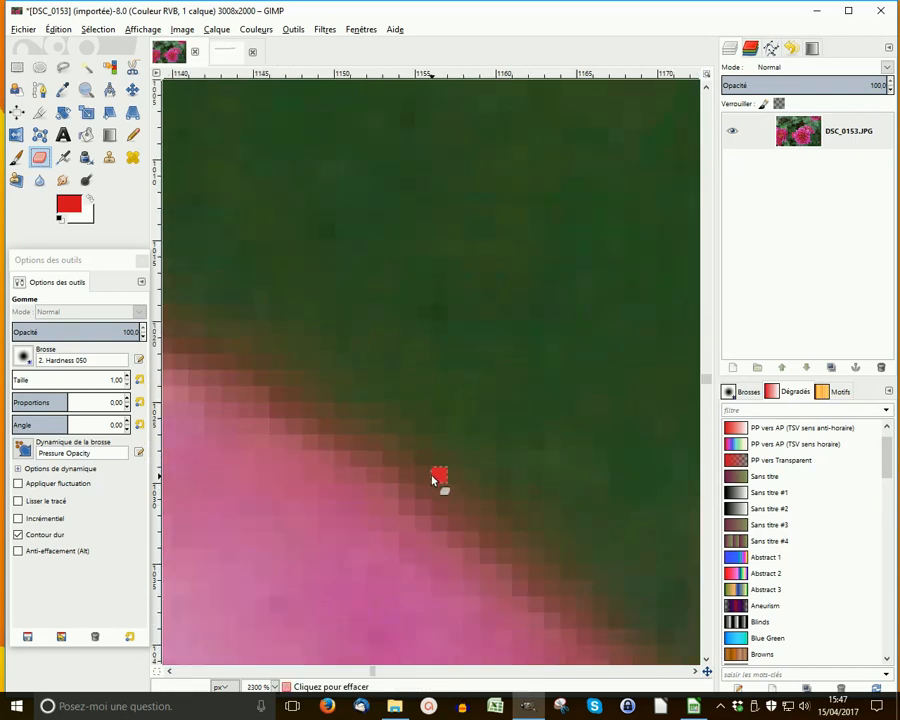
{"action": "scroll", "coordinate": [432, 481], "scroll_direction": "down", "scroll_amount": 6}
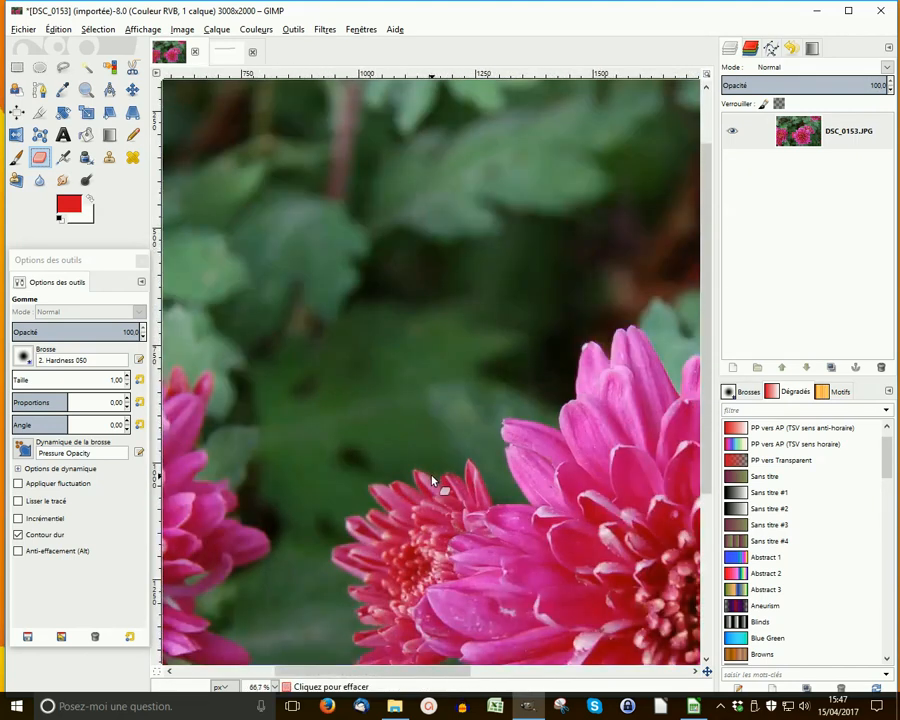